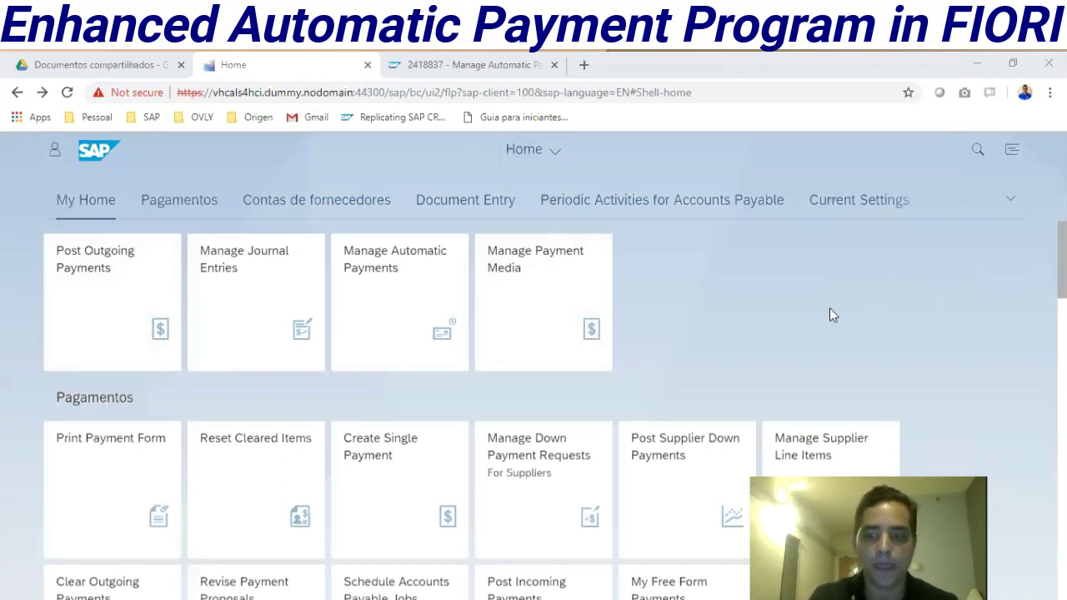
# - Add Manage Supplier Line Items to My Home and filter its items by company code S400
pyautogui.moveTo(828, 453); pyautogui.dragTo(692, 301)
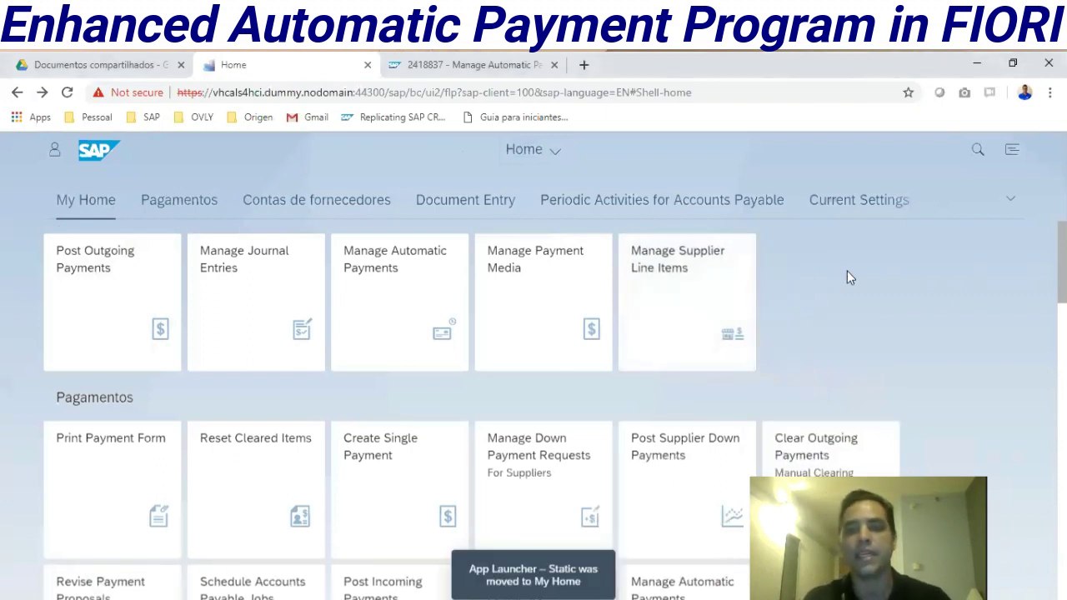
pyautogui.click(667, 286)
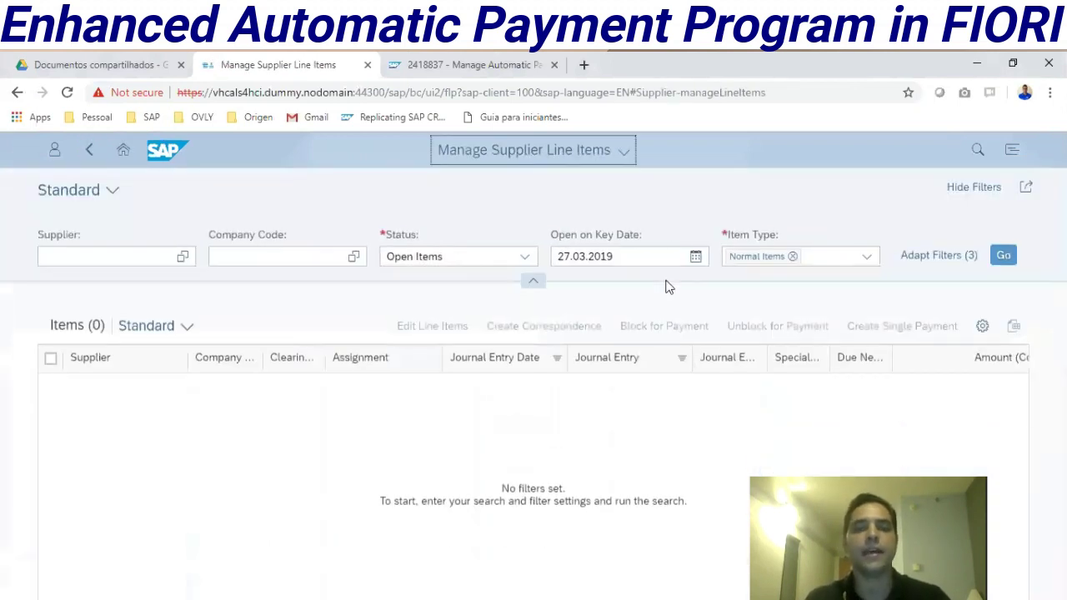
pyautogui.click(273, 258)
pyautogui.write('s400')
pyautogui.press('Return')
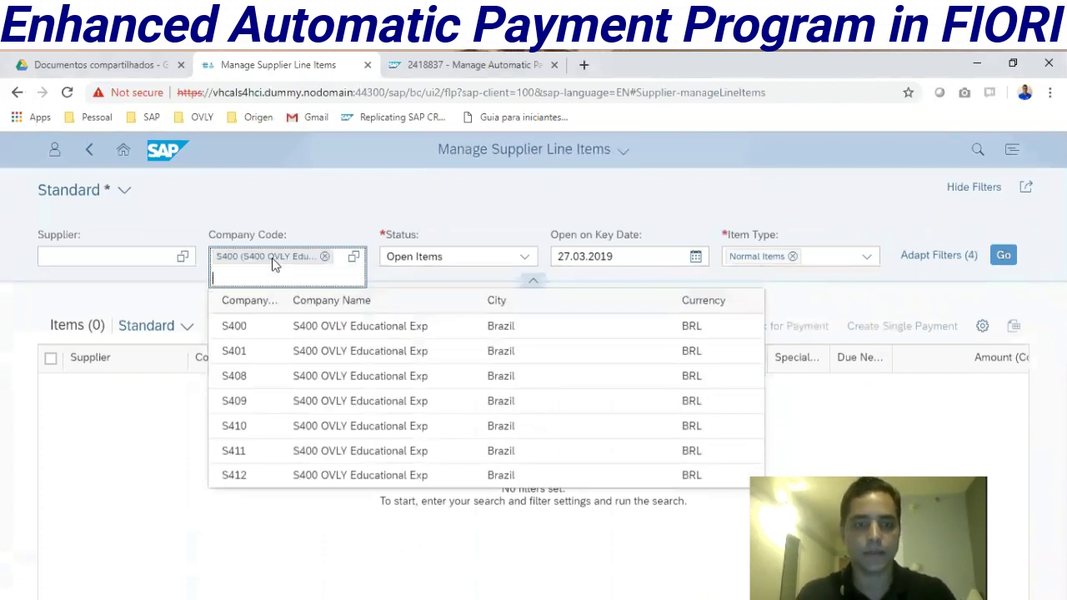
# - Review the two open S400 supplier items totalling -600.000, then return to the launchpad home
pyautogui.click(652, 191)
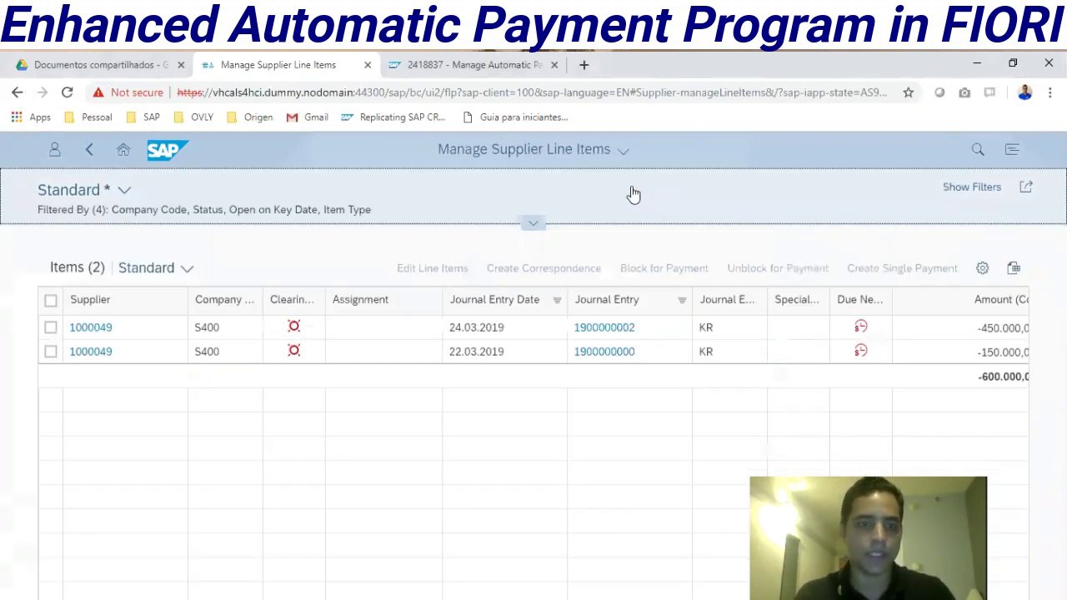
pyautogui.moveTo(112, 330); pyautogui.dragTo(72, 341)
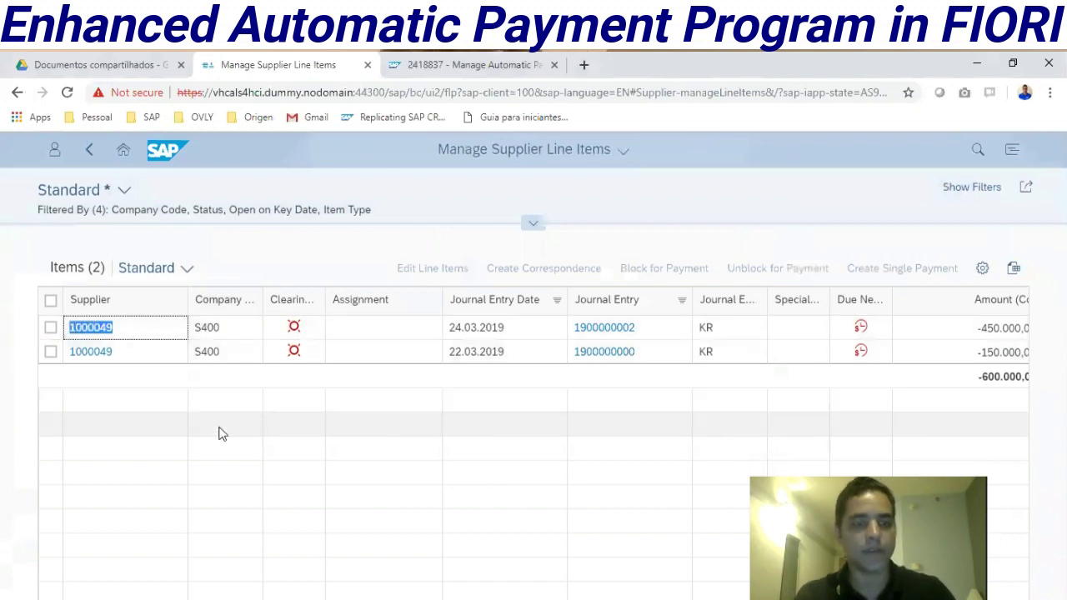
pyautogui.click(87, 155)
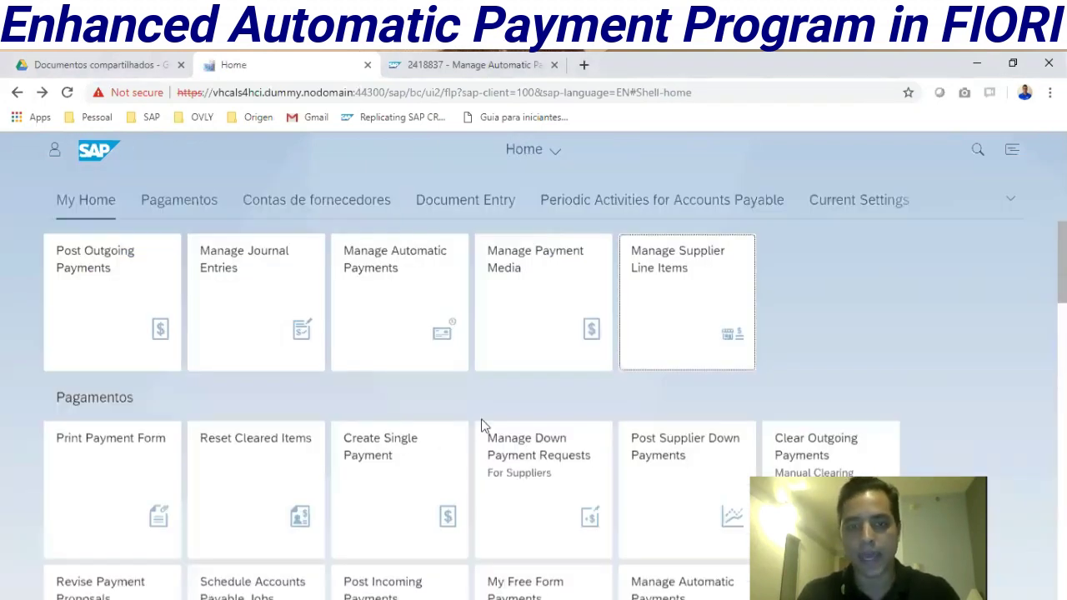
# - Filter Manage Automatic Payments to company code S400 and show this week's Parameters Created list
pyautogui.click(390, 290)
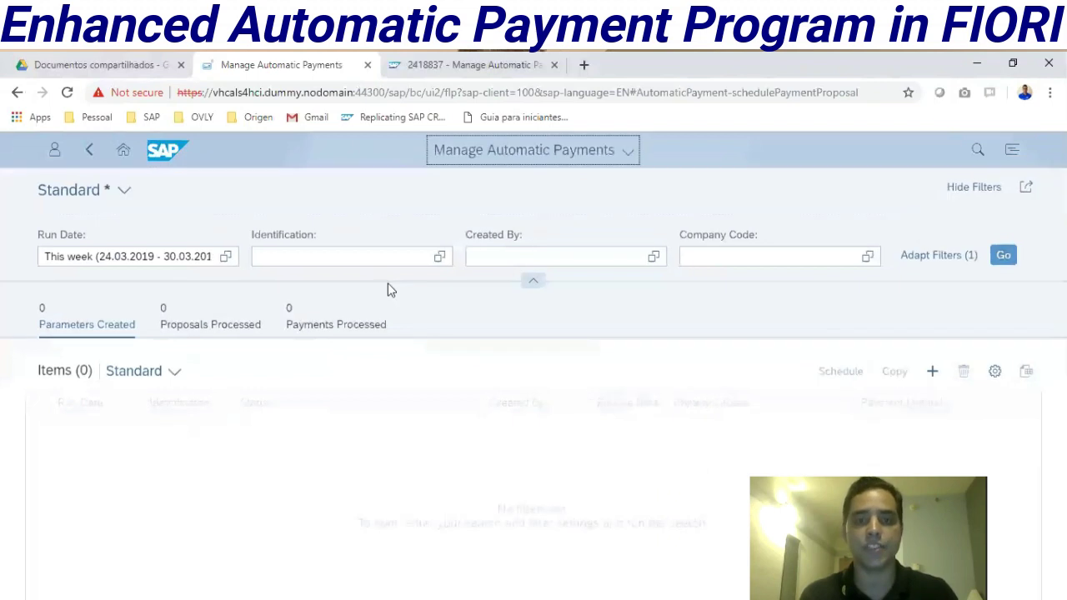
pyautogui.click(805, 260)
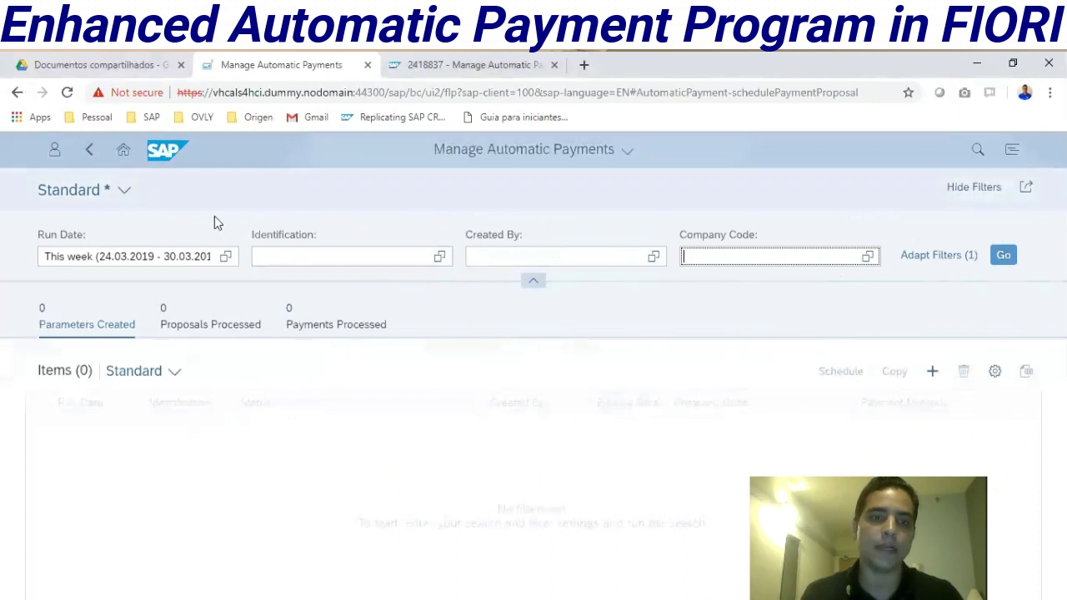
pyautogui.write('400')
pyautogui.press('Return')
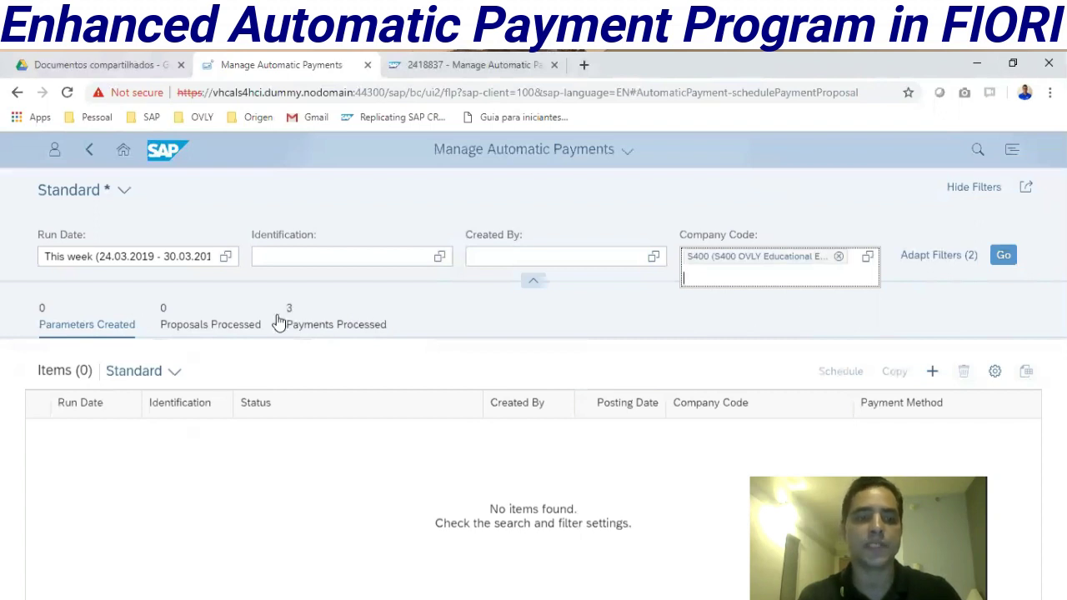
pyautogui.click(65, 334)
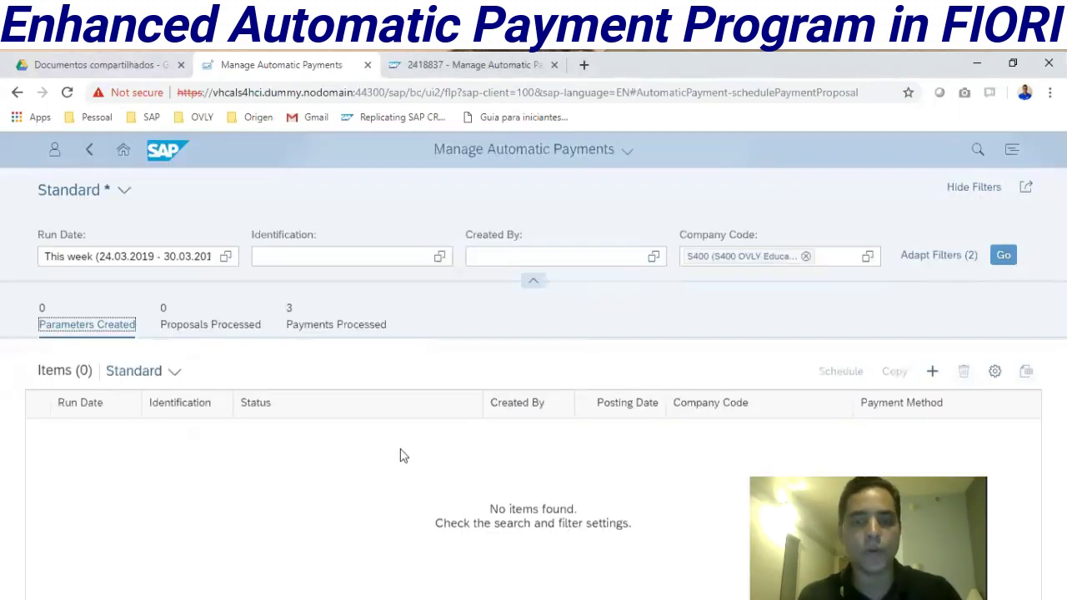
# - Create a new payment run parameter with identification S400B
pyautogui.click(931, 370)
pyautogui.click(454, 409)
pyautogui.write('S400B')
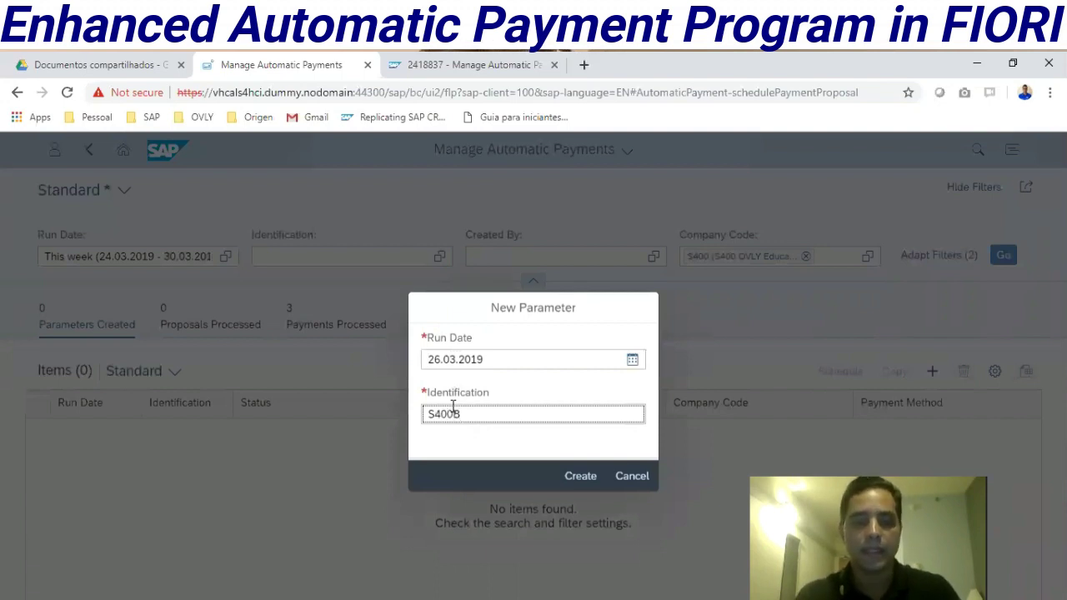
pyautogui.click(580, 477)
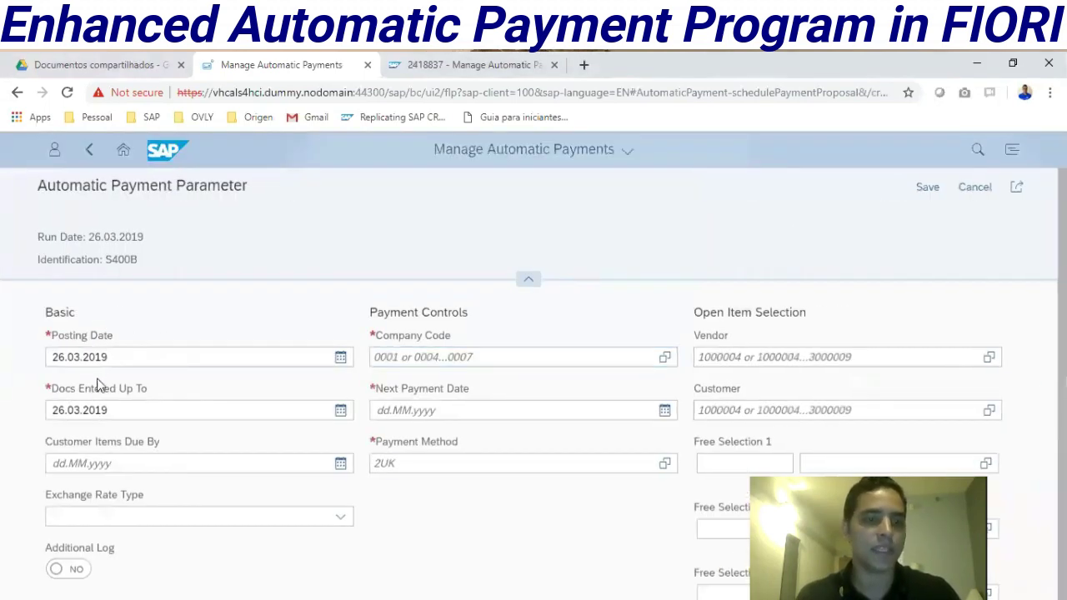
# - Set paying company code S400, next payment date 27.03.2019 and payment method U
pyautogui.click(492, 359)
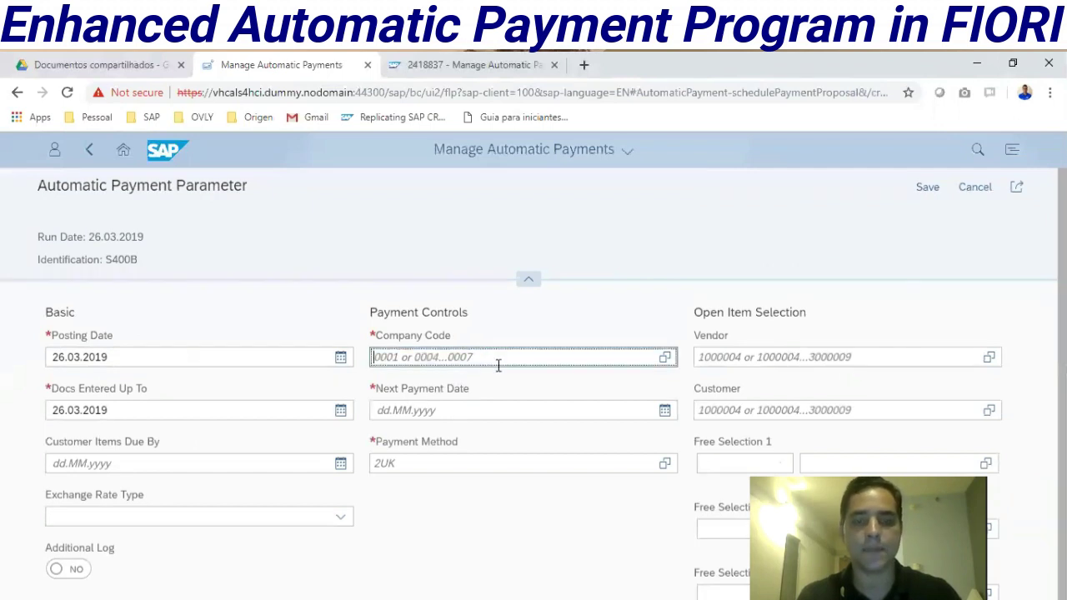
pyautogui.write('S')
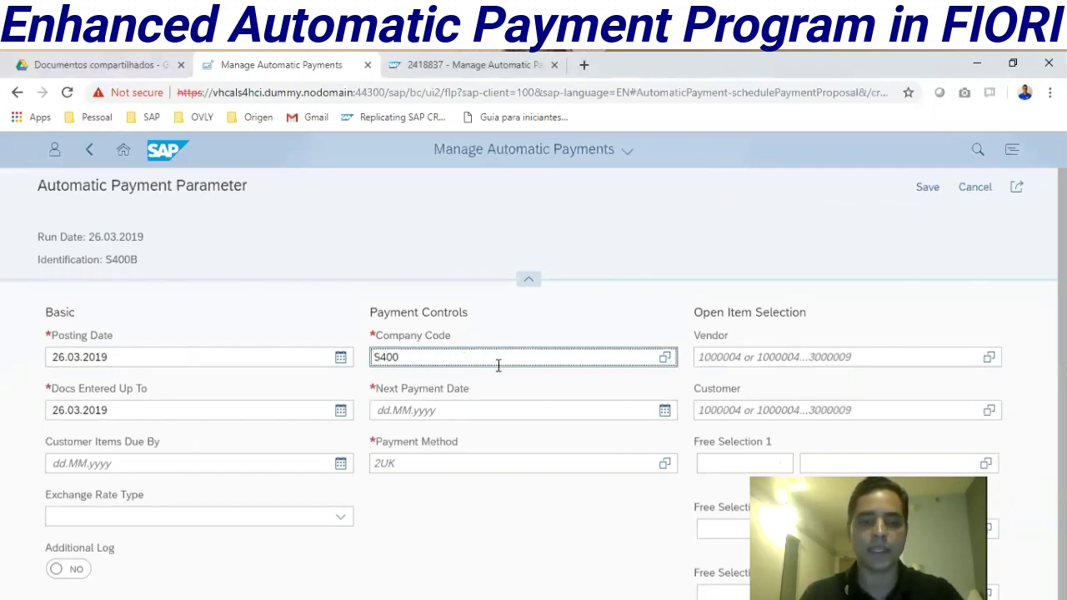
pyautogui.write('400')
pyautogui.press('Return')
pyautogui.click(472, 411)
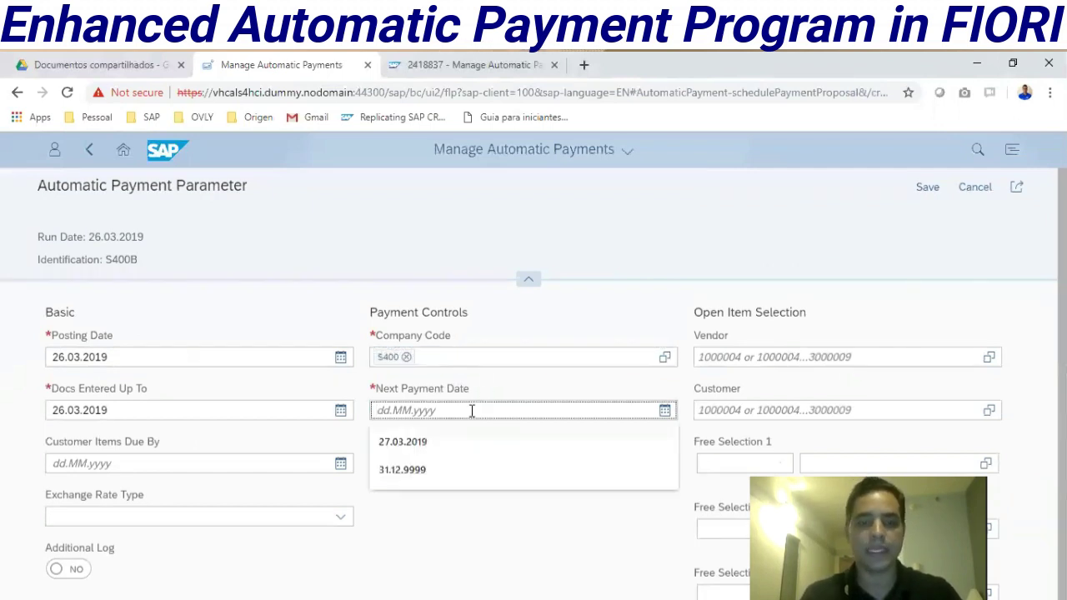
pyautogui.click(422, 443)
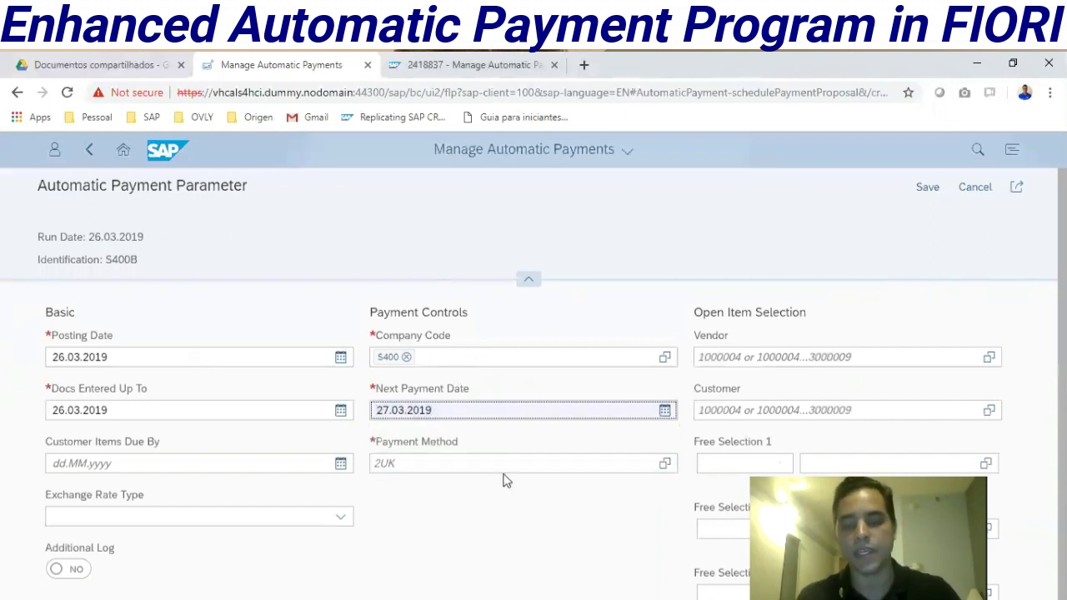
pyautogui.click(522, 463)
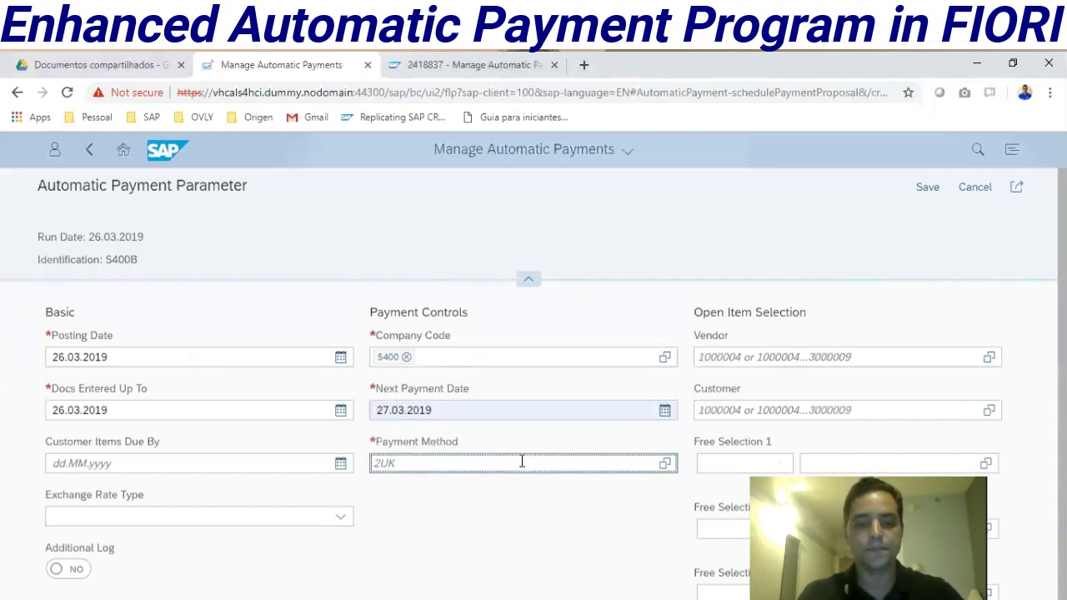
pyautogui.click(767, 176)
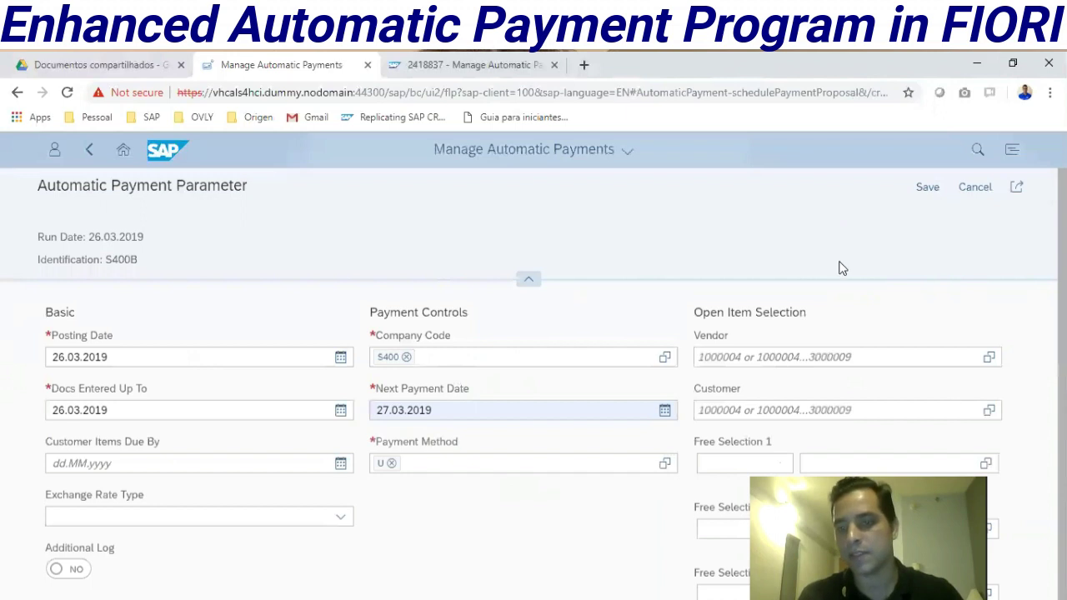
# - Add vendor 1000049, enable the additional log, and save, accepting the past posting date
pyautogui.click(855, 351)
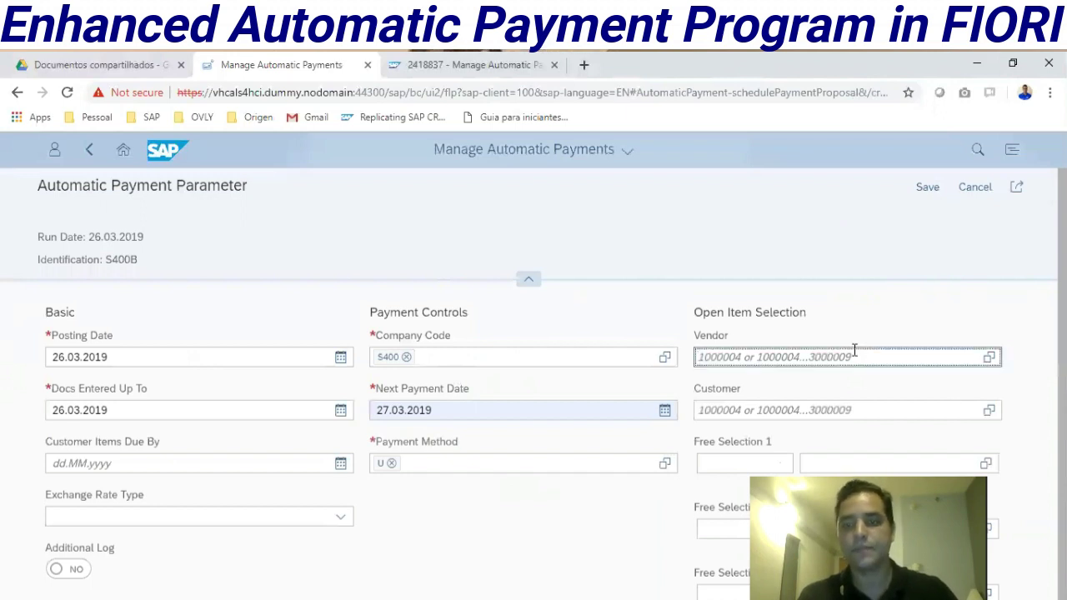
pyautogui.write('1000049')
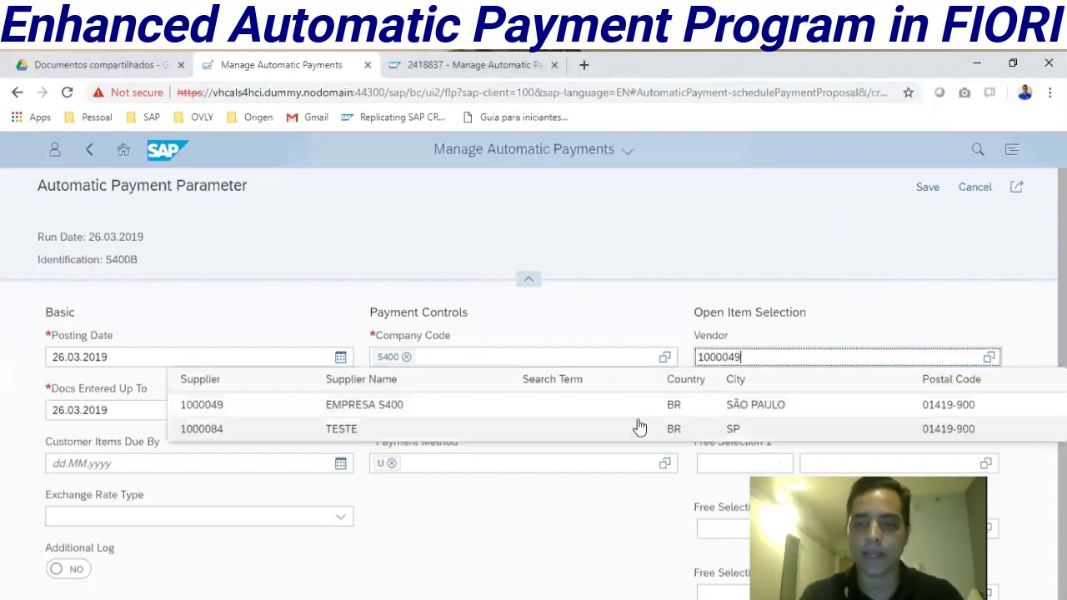
pyautogui.click(658, 410)
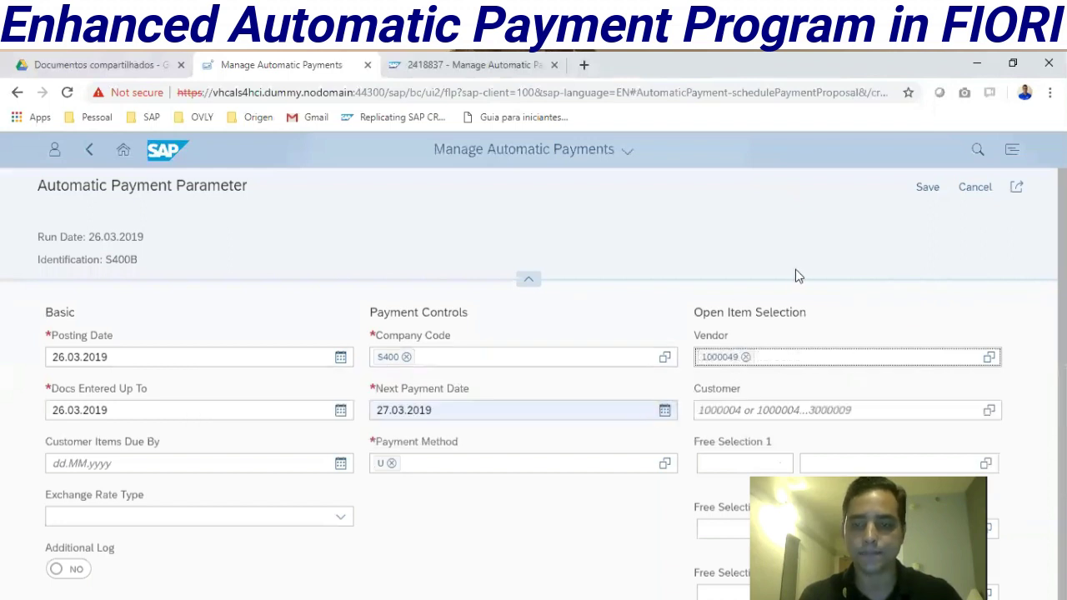
pyautogui.click(74, 569)
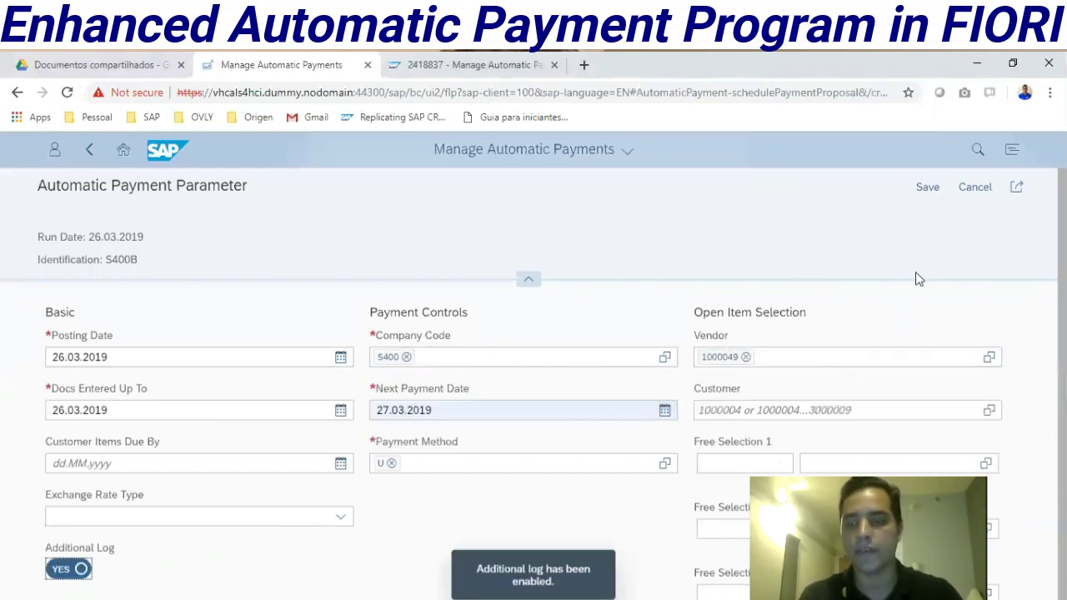
pyautogui.click(928, 188)
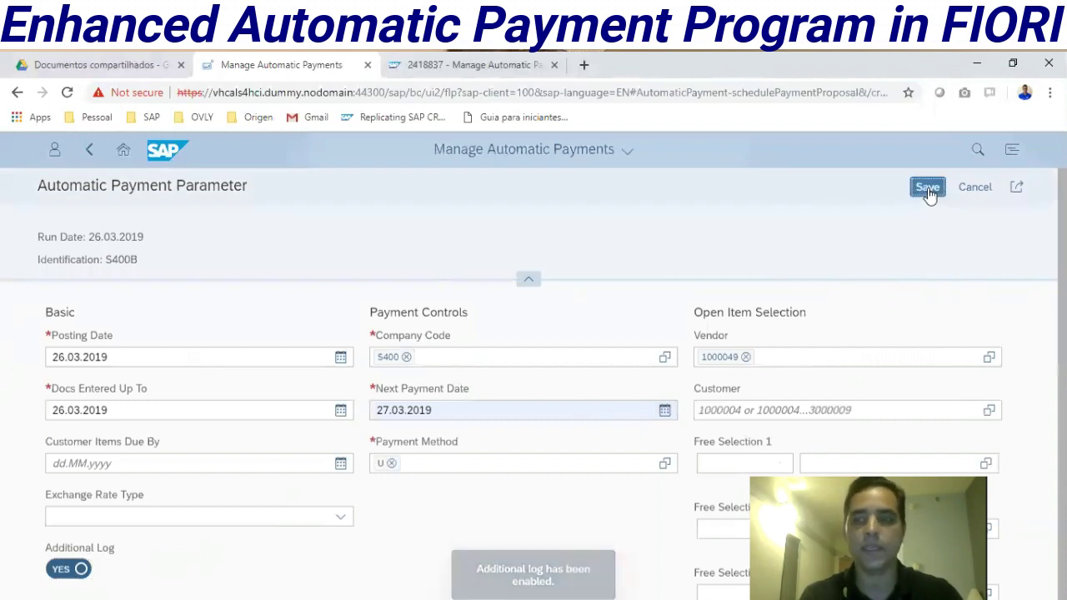
pyautogui.click(624, 427)
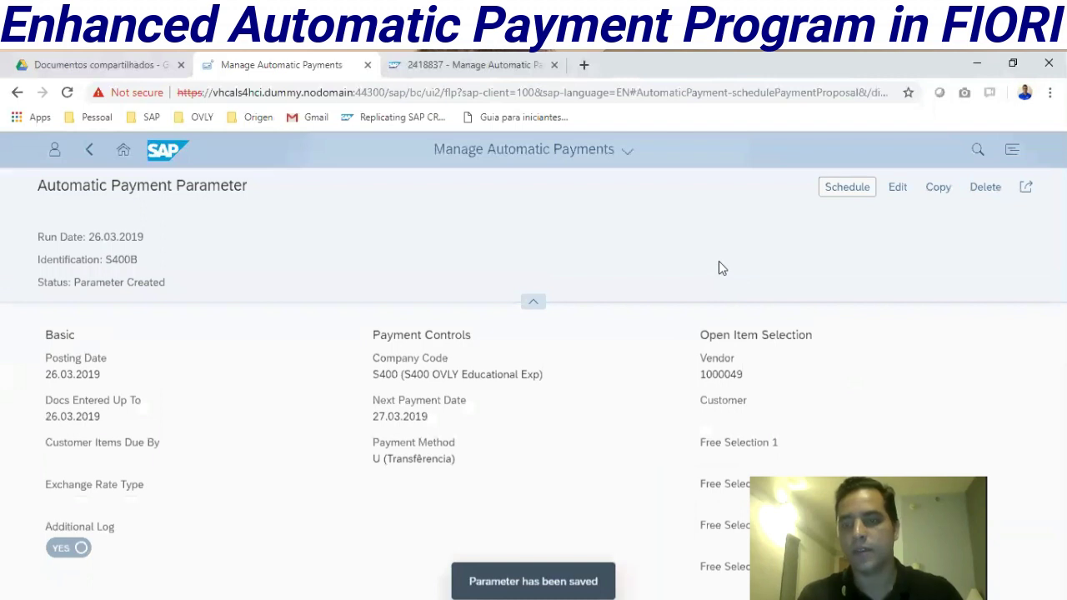
# - Schedule the payment proposal for run S400B to start immediately, accepting the past posting date
pyautogui.click(834, 190)
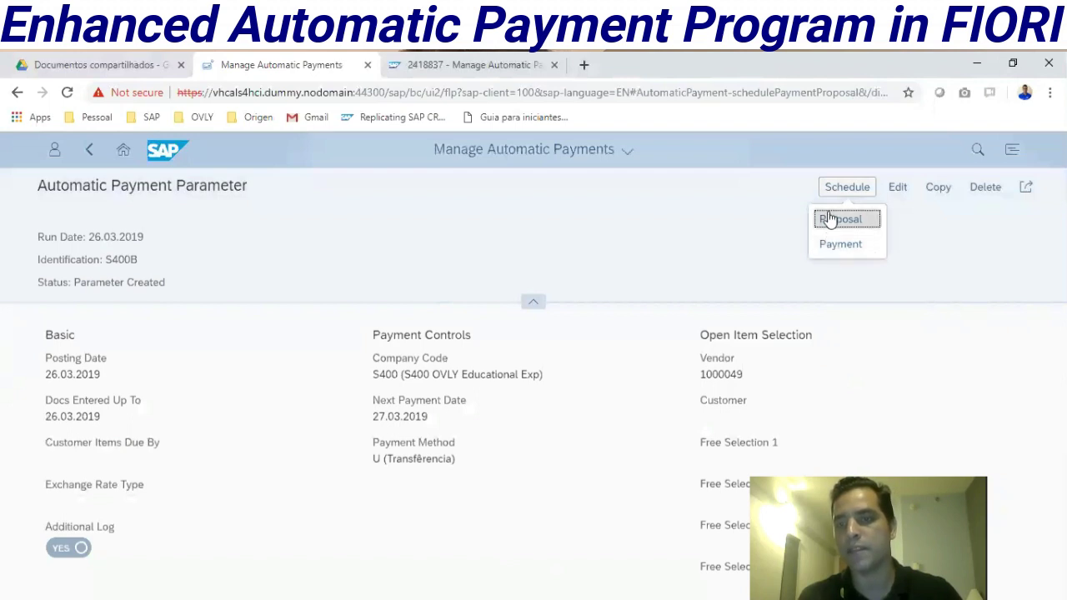
pyautogui.click(828, 220)
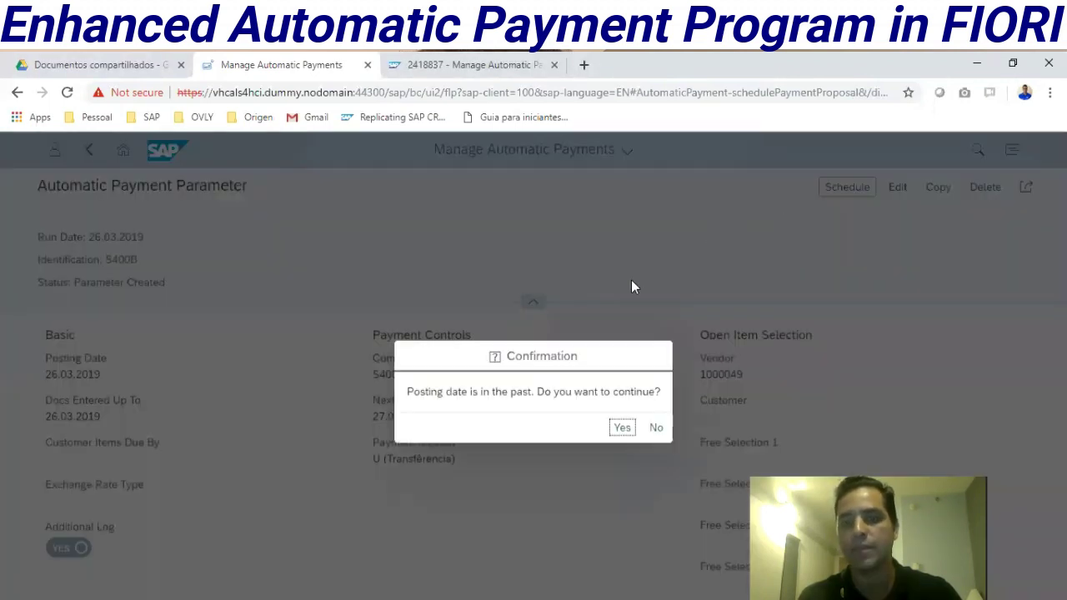
pyautogui.click(621, 429)
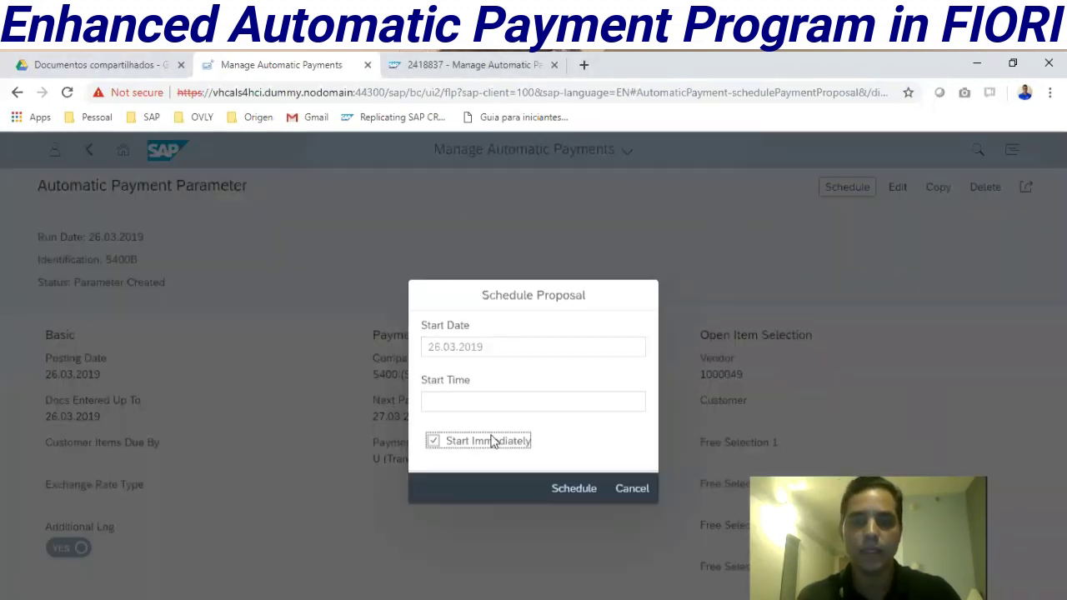
pyautogui.click(569, 490)
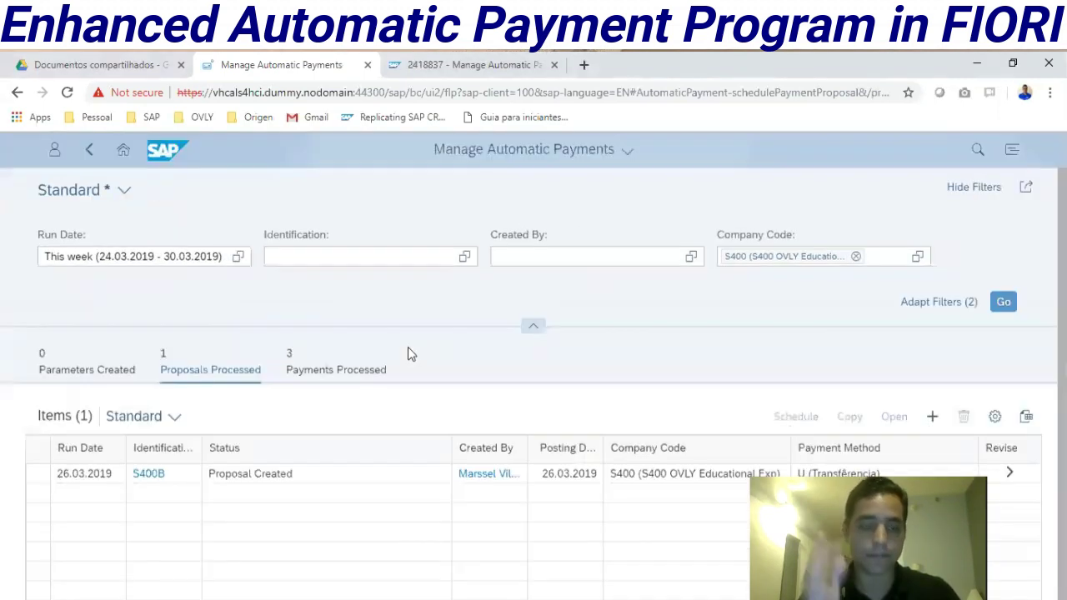
# - Schedule the payment for S400B from Proposals Processed to run immediately, accepting the posting-date warning
pyautogui.click(188, 332)
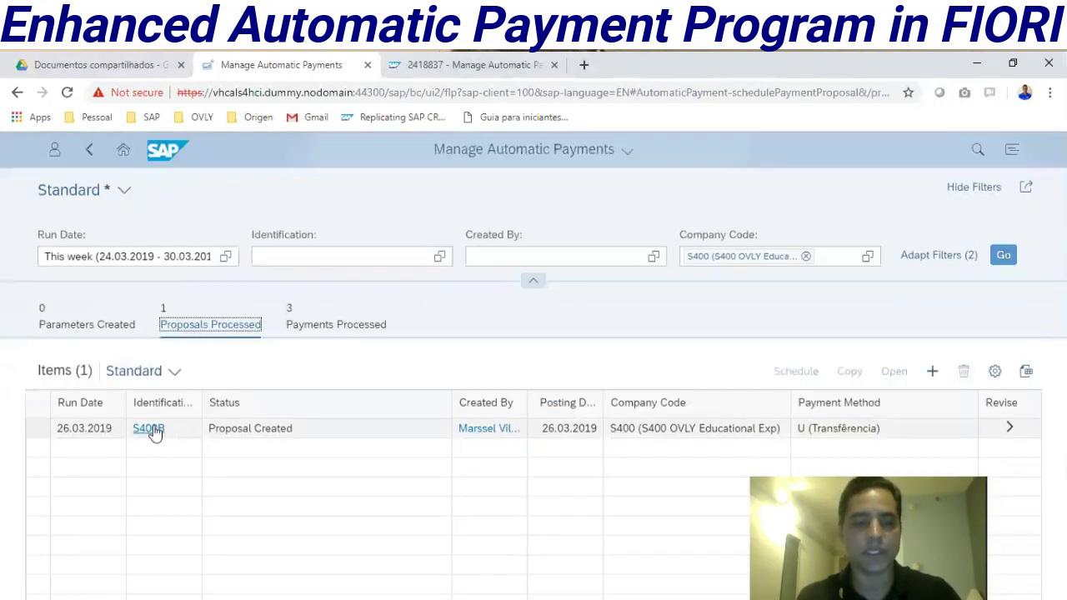
pyautogui.click(36, 436)
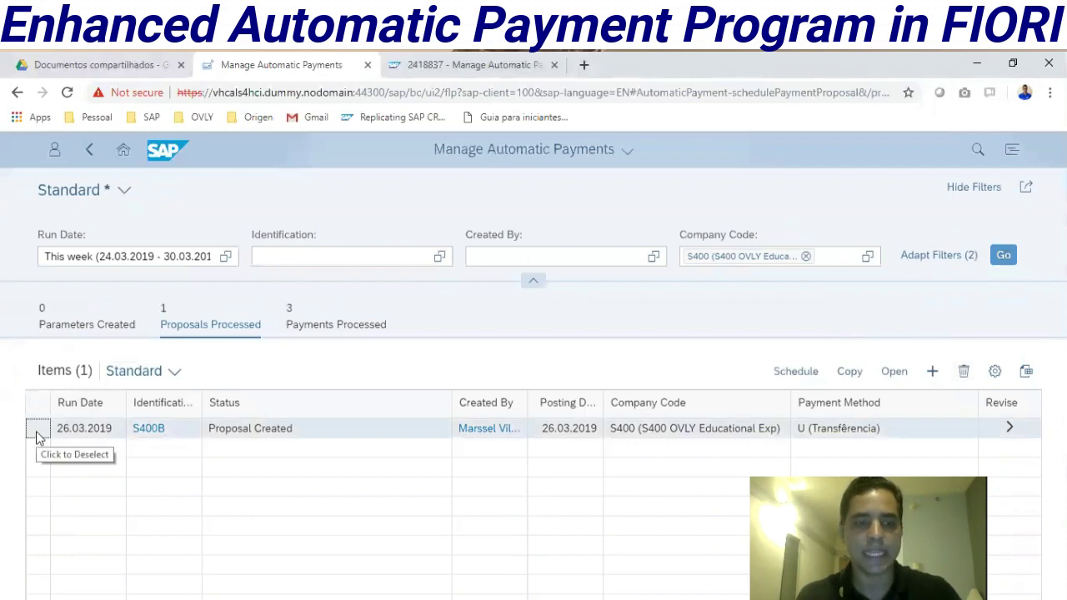
pyautogui.click(796, 372)
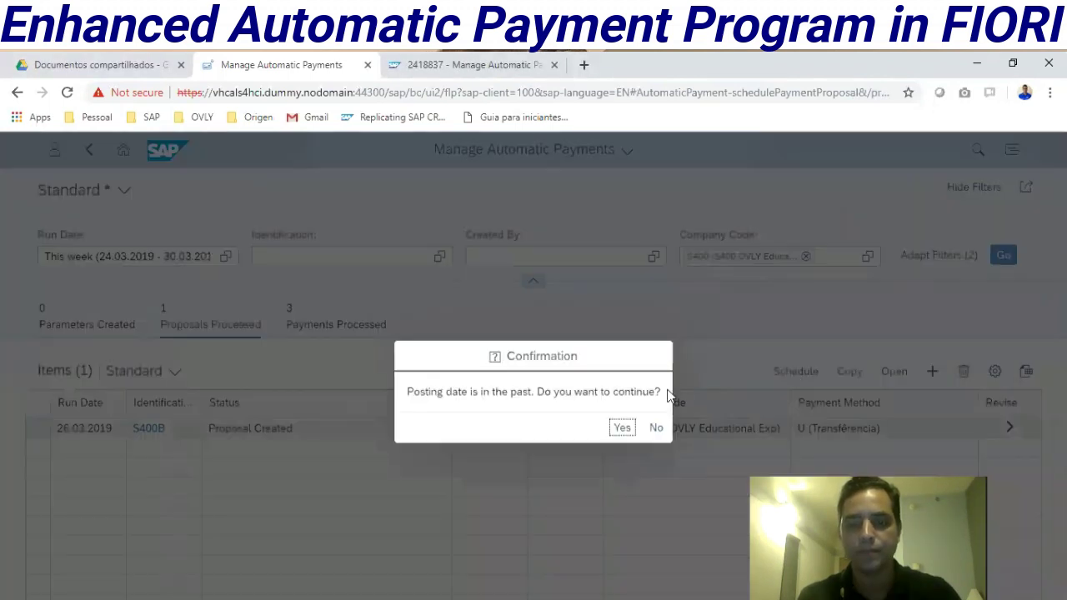
pyautogui.click(624, 429)
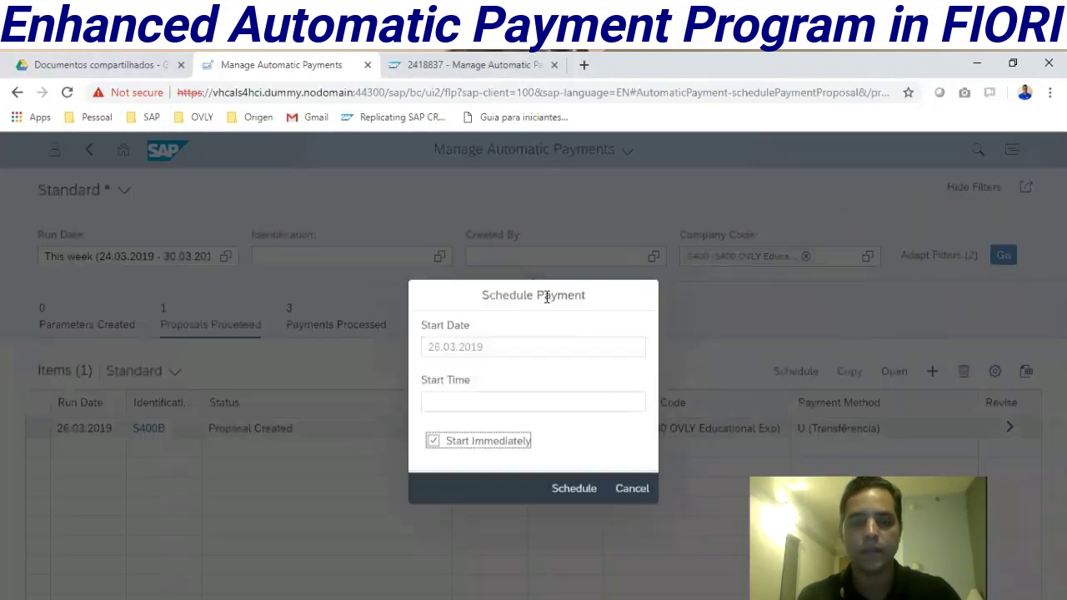
pyautogui.moveTo(484, 294); pyautogui.dragTo(588, 301)
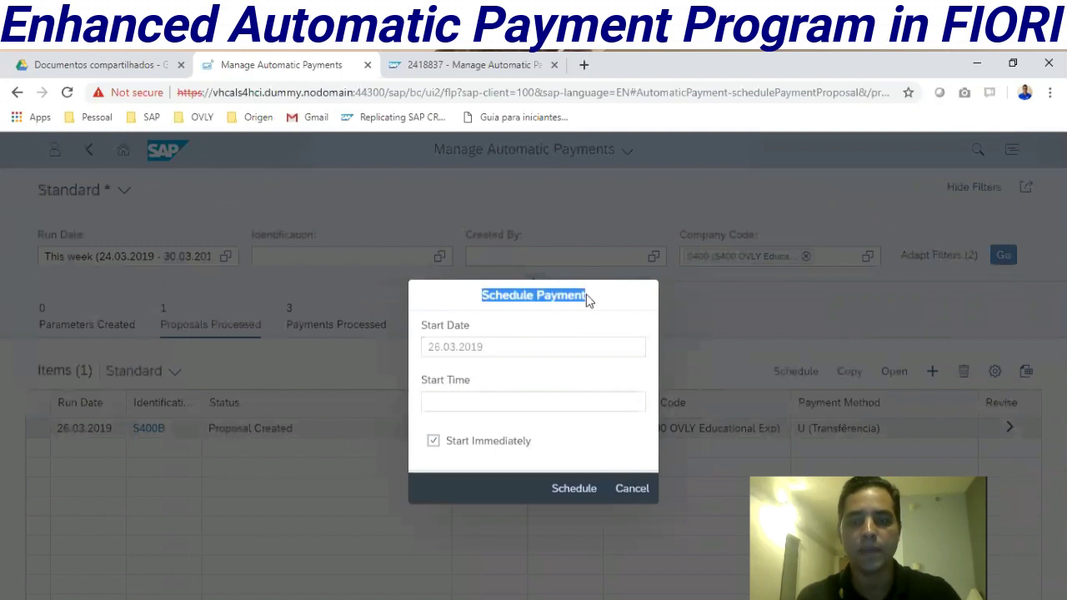
pyautogui.click(578, 491)
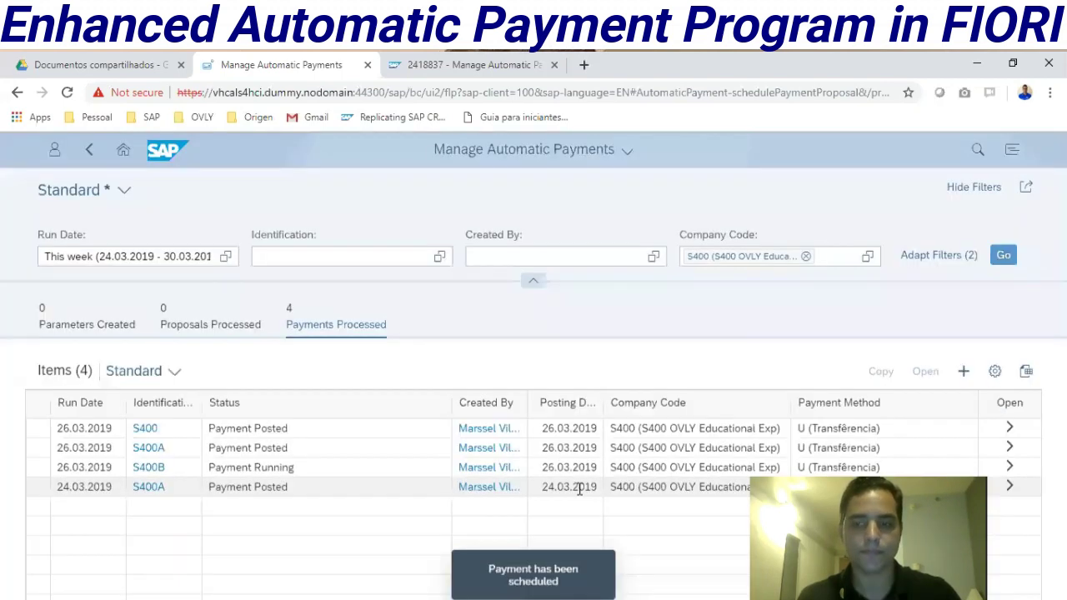
pyautogui.click(1010, 492)
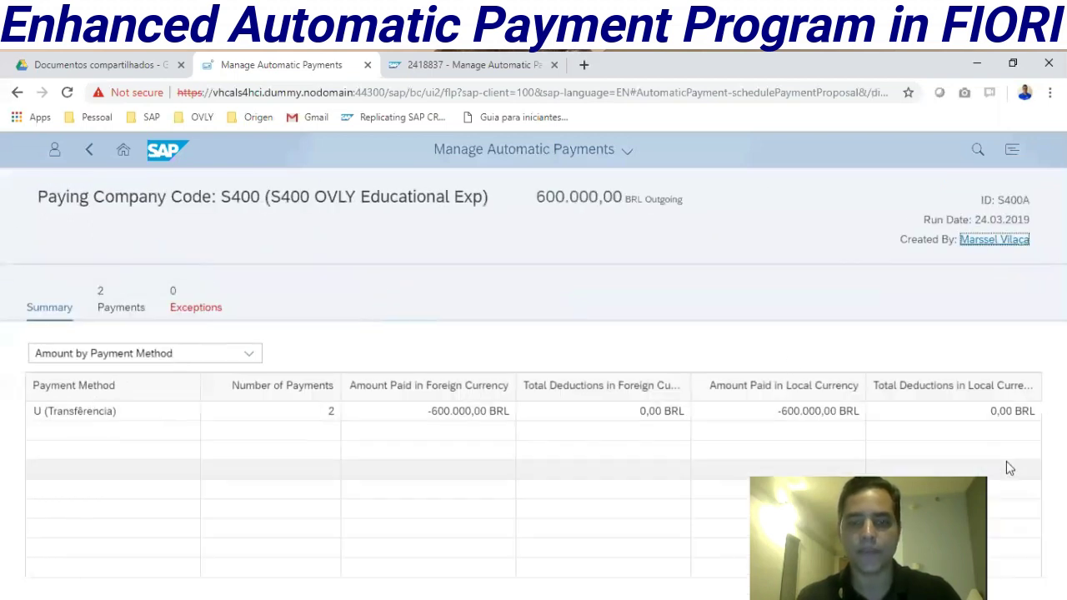
pyautogui.click(88, 152)
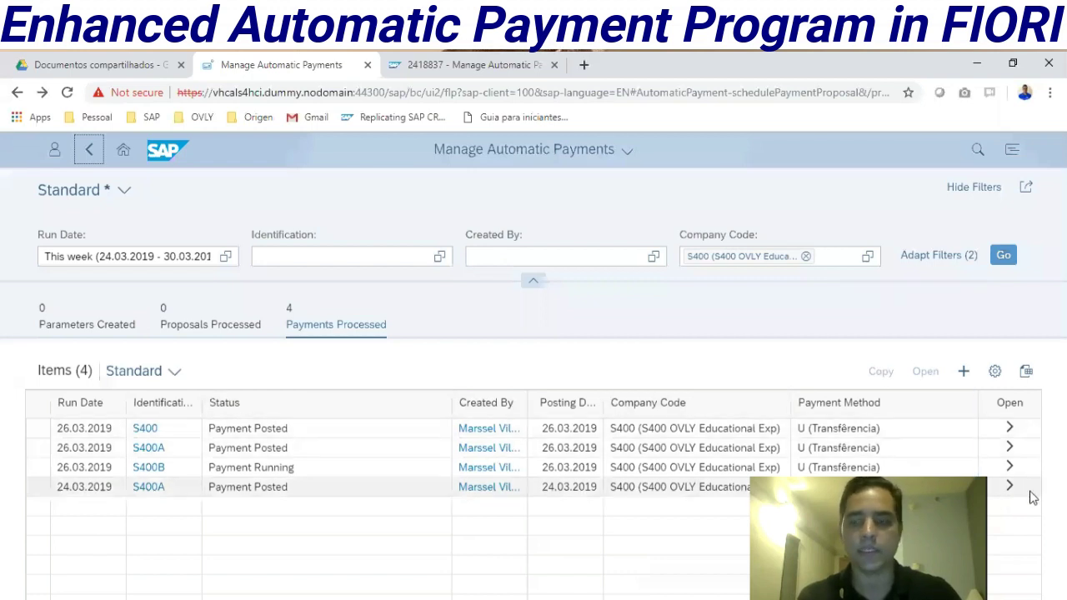
pyautogui.click(1011, 470)
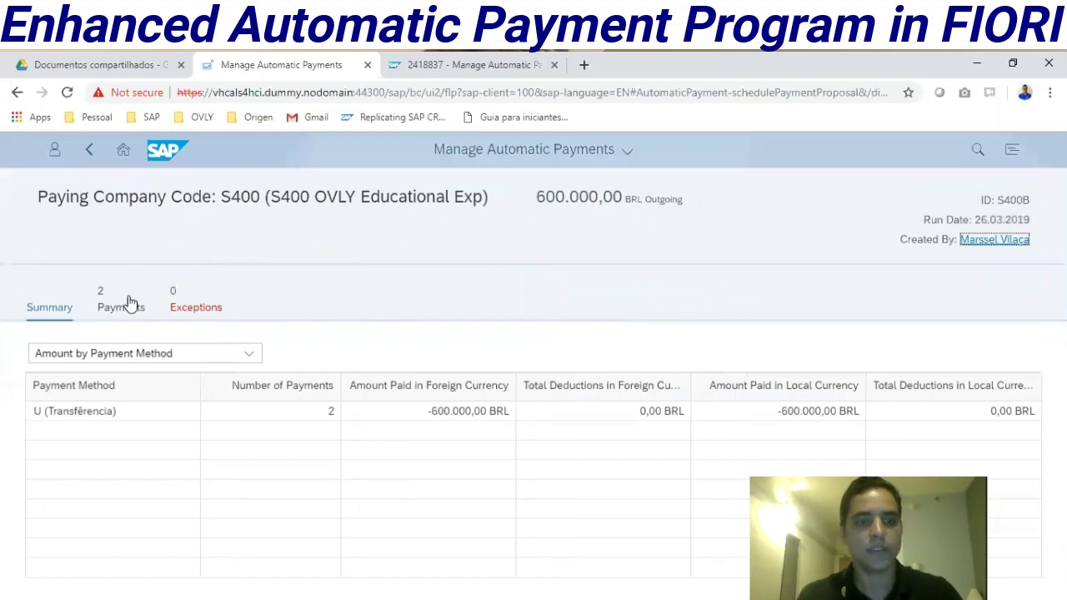
pyautogui.click(121, 305)
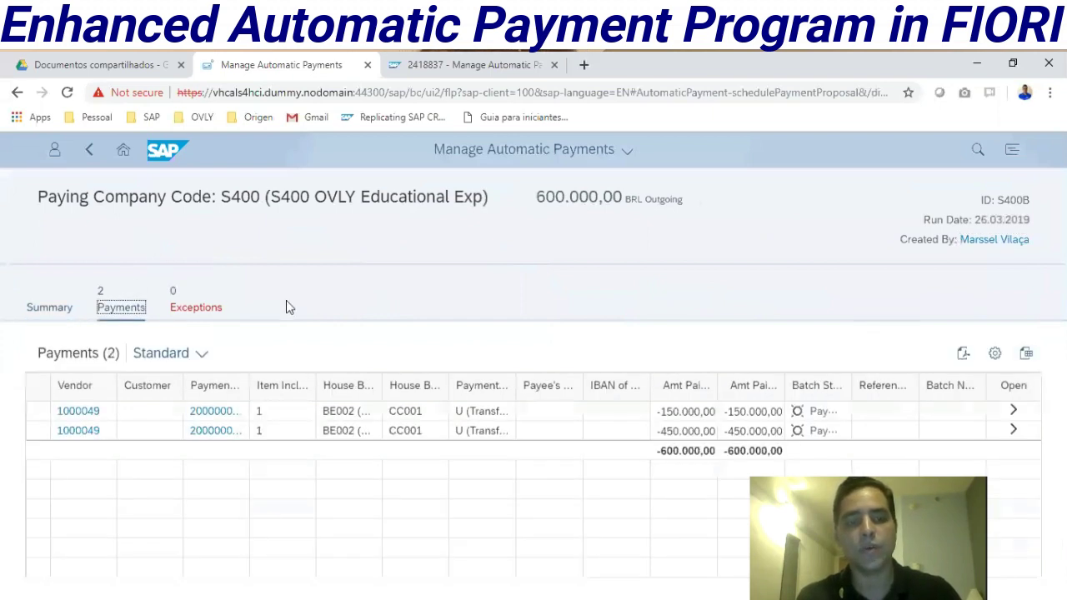
pyautogui.click(216, 411)
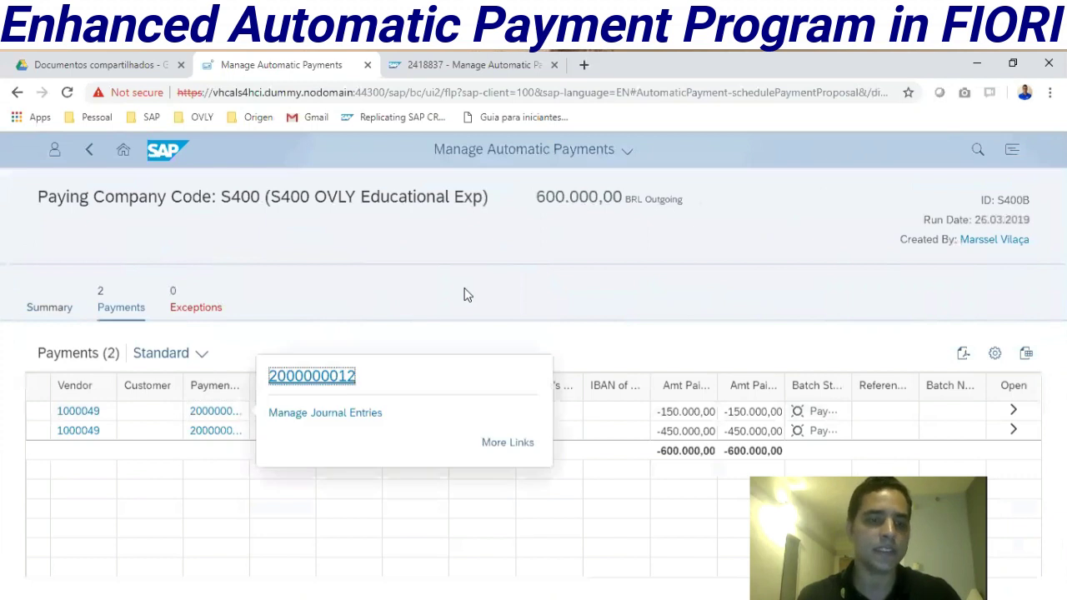
pyautogui.click(327, 377)
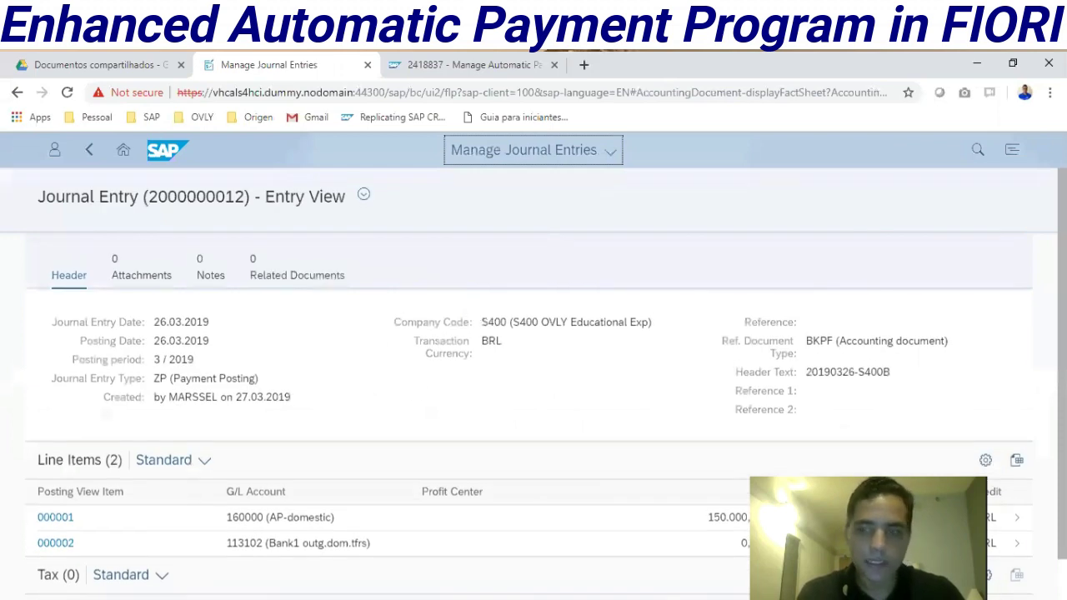
# - Check the 160000 (AP-domestic) line, return to run S400B, and switch to SAP Note 2418837
pyautogui.scroll(-2, 416, 392)
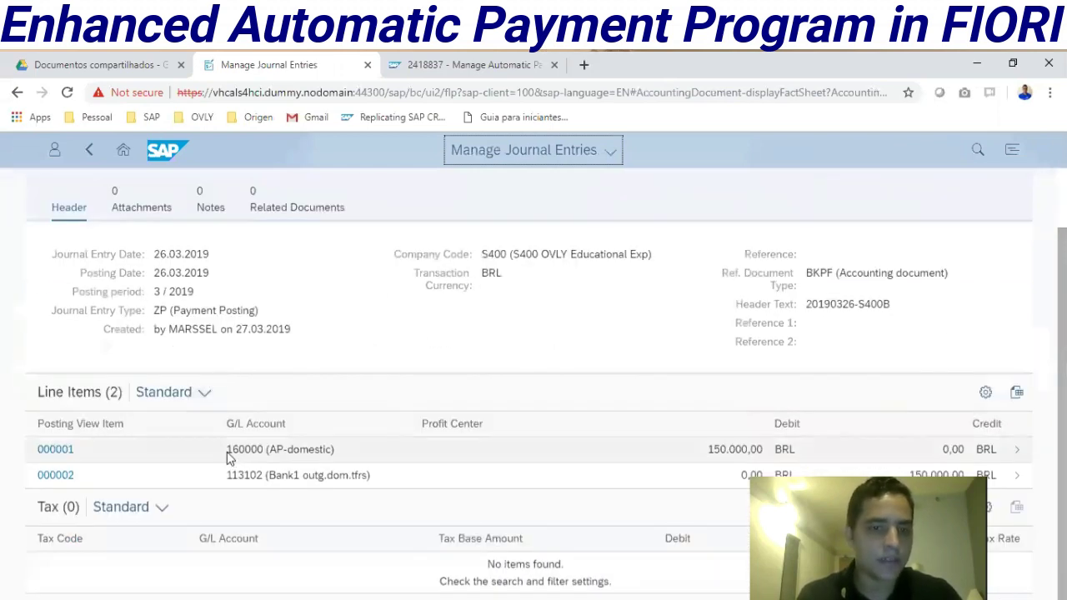
pyautogui.moveTo(226, 451); pyautogui.dragTo(203, 489)
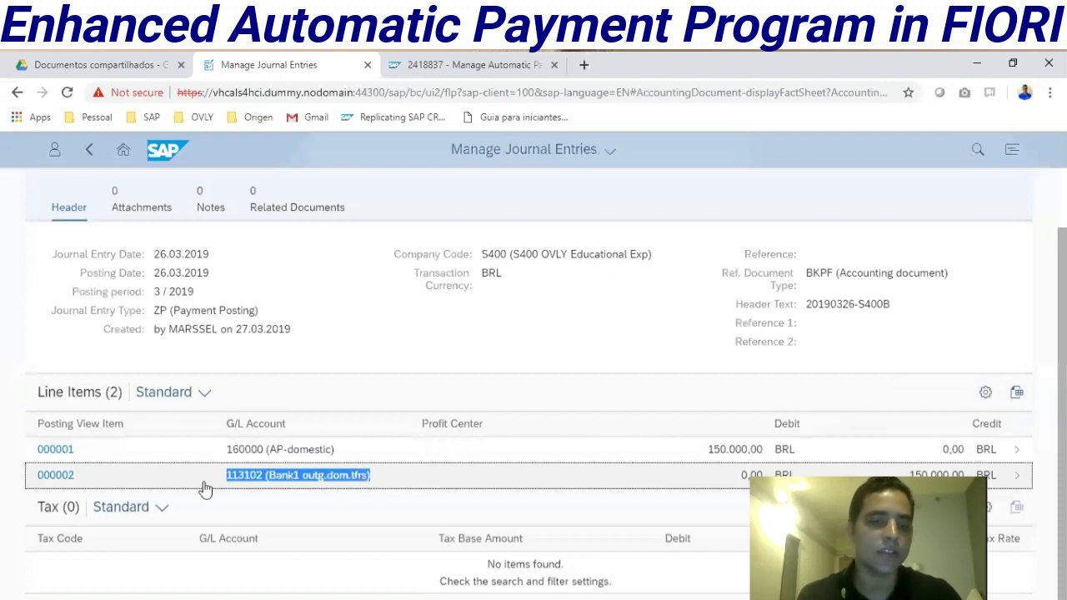
pyautogui.click(89, 149)
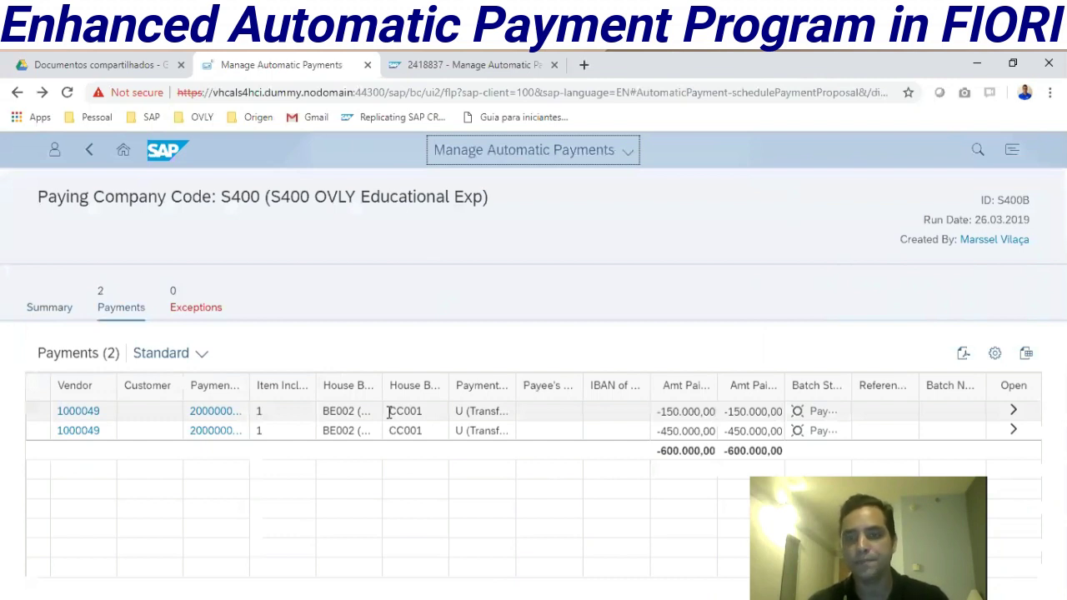
pyautogui.hotkey('ctrl', 'Tab')
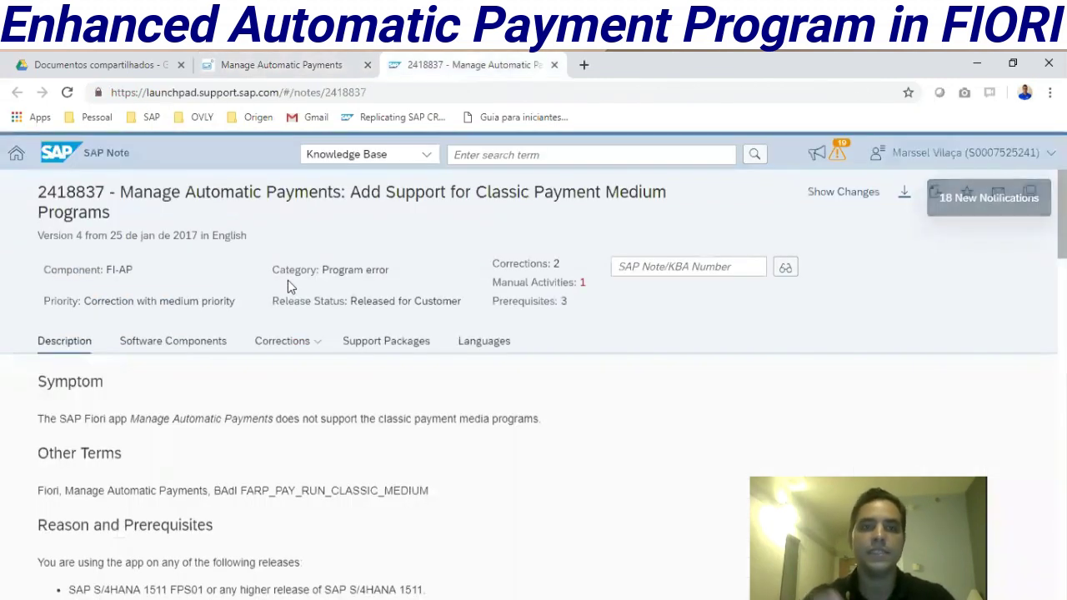